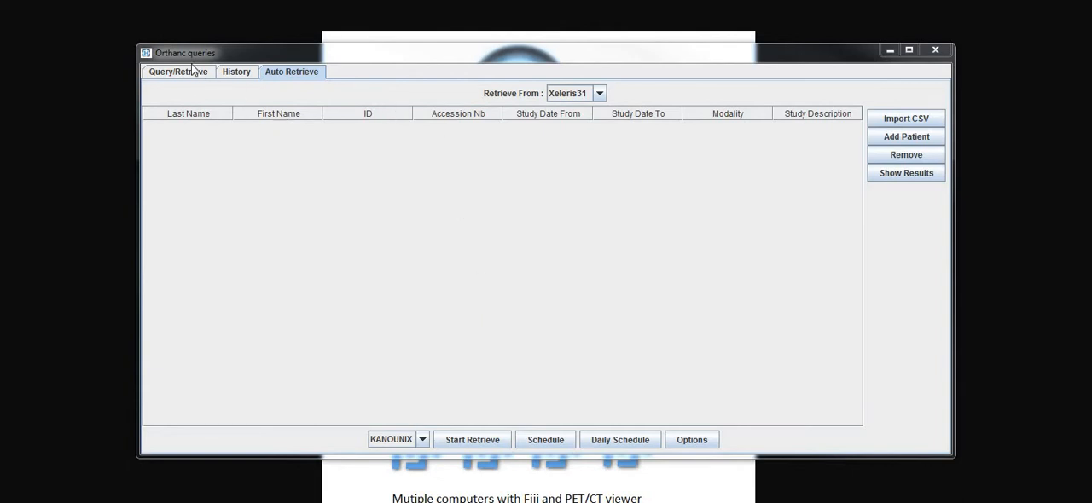
{"action": "key", "text": "alt+Tab"}
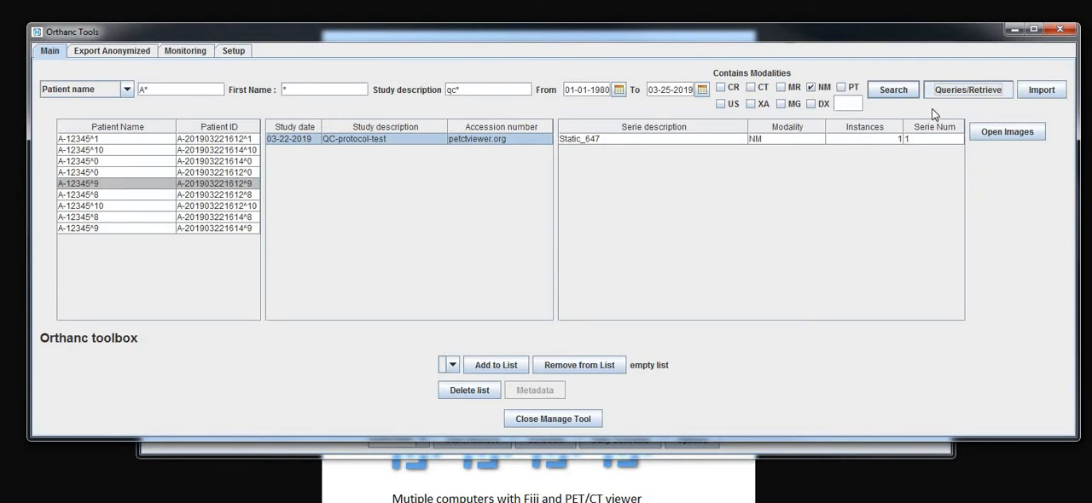
{"action": "left_click", "coordinate": [1014, 33]}
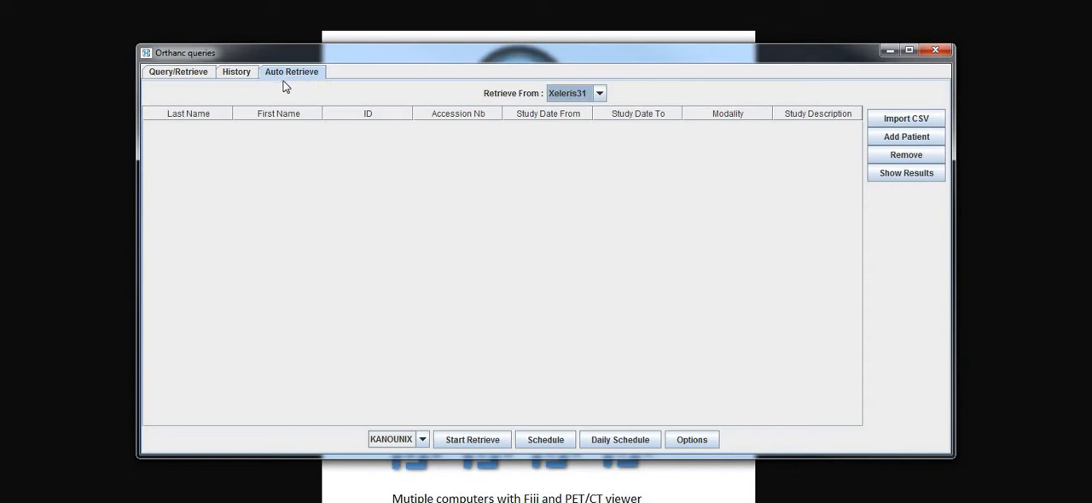
{"action": "left_click", "coordinate": [600, 94]}
{"action": "left_click", "coordinate": [600, 95]}
{"action": "left_click", "coordinate": [601, 95]}
{"action": "left_click", "coordinate": [601, 95]}
- Add a patient query row to the auto-retrieve list and set its ID to NM*
{"action": "left_click", "coordinate": [906, 140]}
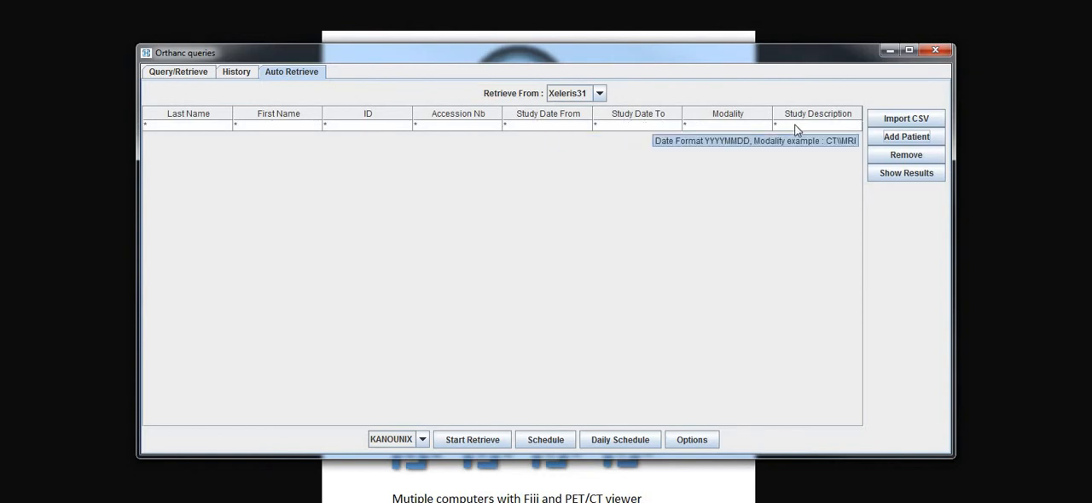
{"action": "left_click", "coordinate": [325, 128]}
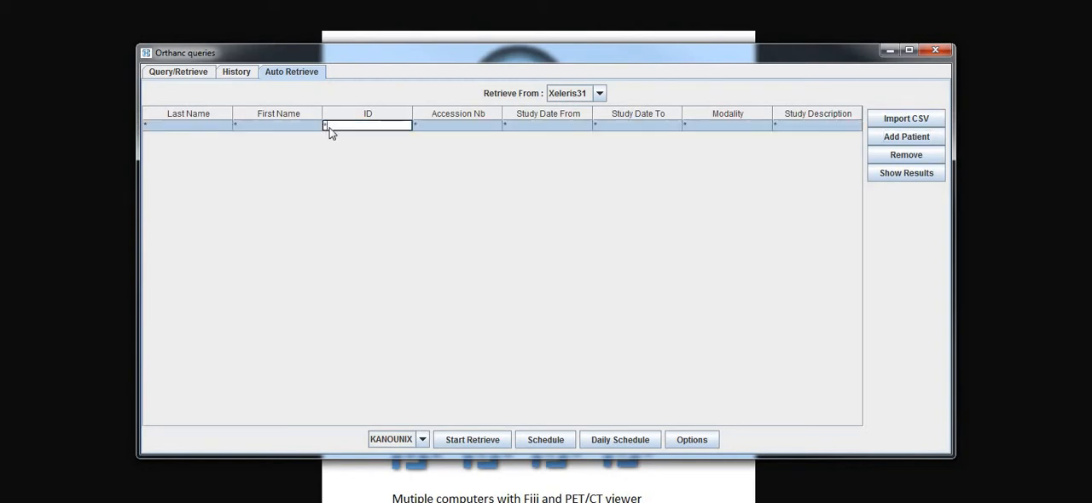
{"action": "double_click", "coordinate": [330, 127]}
{"action": "type", "text": "NI"}
{"action": "left_click", "coordinate": [453, 128]}
{"action": "left_click", "coordinate": [359, 128]}
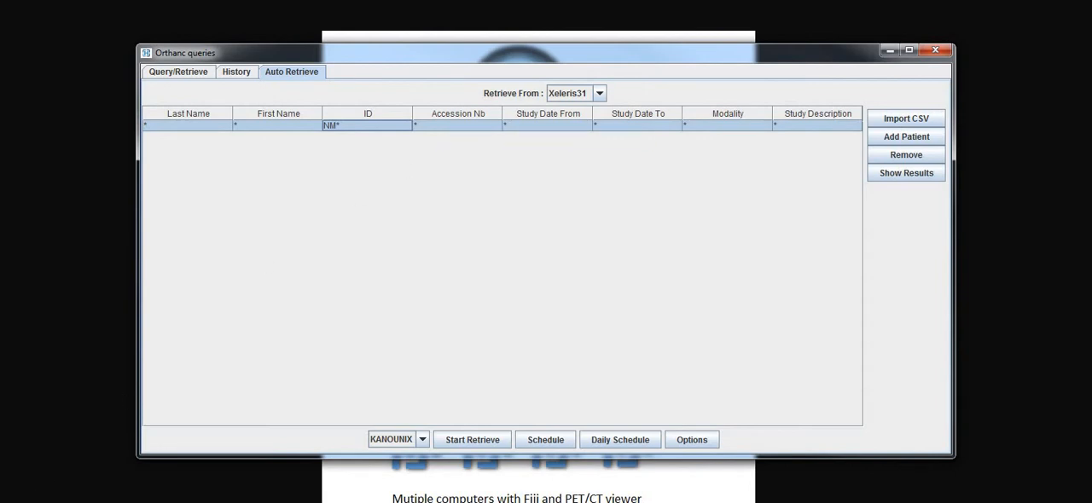
- Set the Modality of the query row to NM*
{"action": "left_click", "coordinate": [653, 127]}
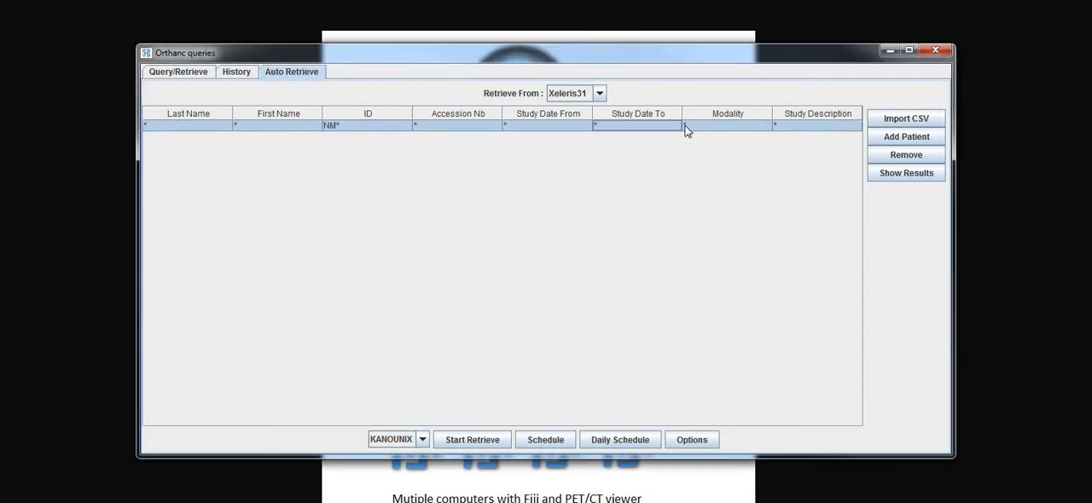
{"action": "double_click", "coordinate": [686, 126]}
{"action": "double_click", "coordinate": [679, 127]}
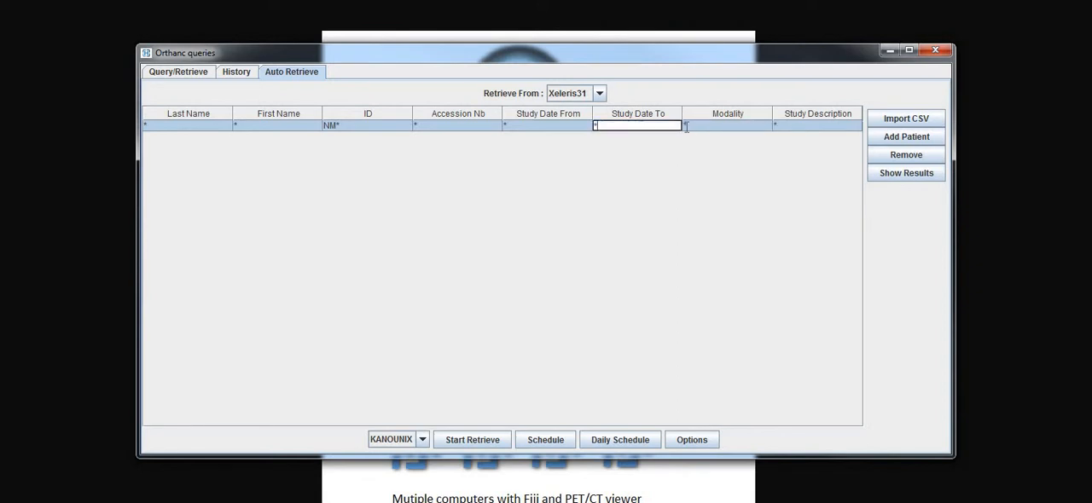
{"action": "double_click", "coordinate": [686, 127]}
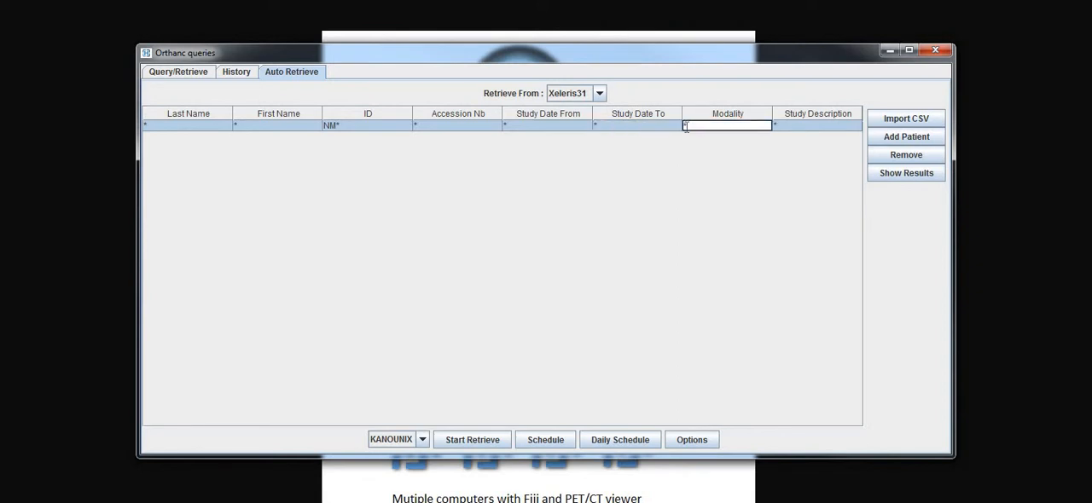
{"action": "type", "text": "NM"}
{"action": "left_click", "coordinate": [781, 127]}
- Add three more blank query rows and remove them from the list
{"action": "left_click", "coordinate": [913, 139]}
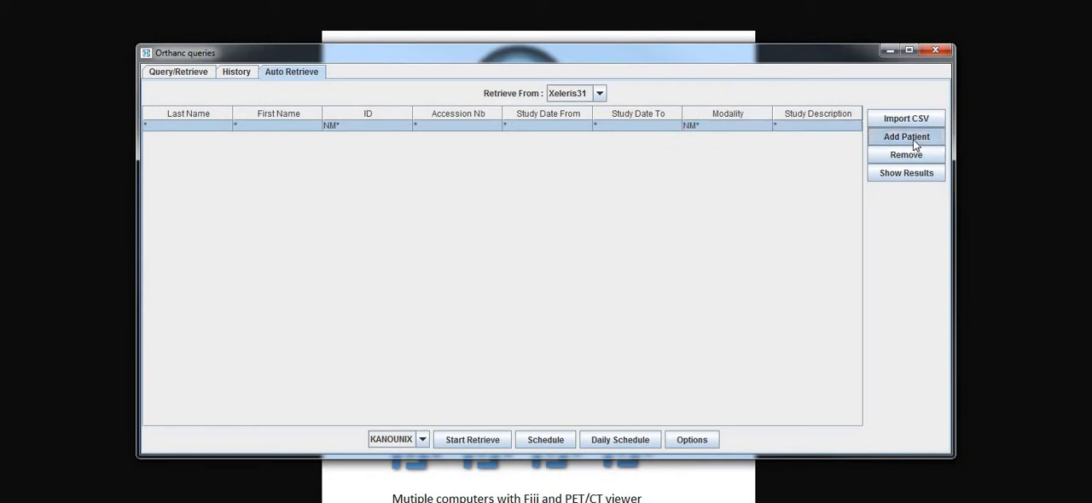
{"action": "left_click_drag", "start_coordinate": [378, 138], "coordinate": [379, 160]}
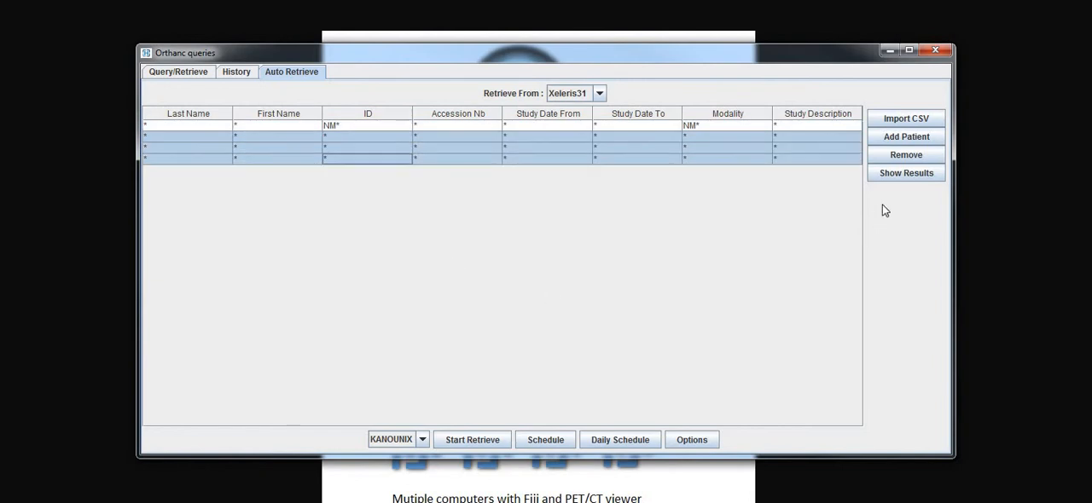
{"action": "left_click", "coordinate": [901, 156]}
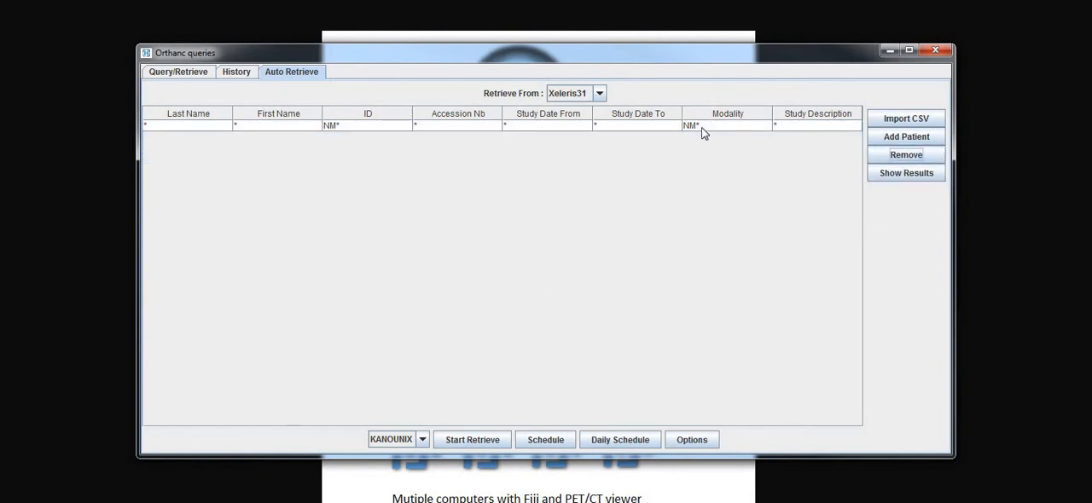
- Show the studies on Xeleris31 that match the NM* query and look through the list
{"action": "left_click", "coordinate": [701, 127]}
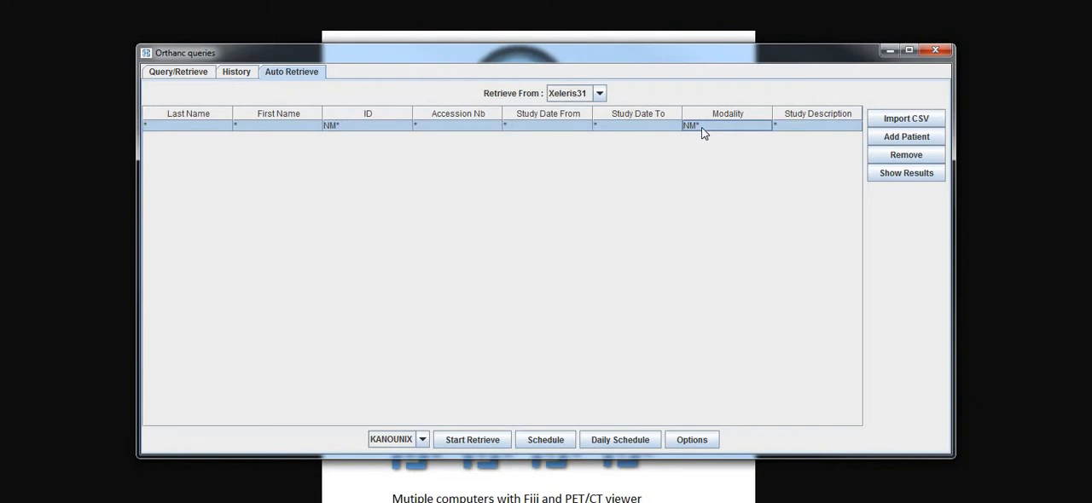
{"action": "left_click", "coordinate": [892, 178]}
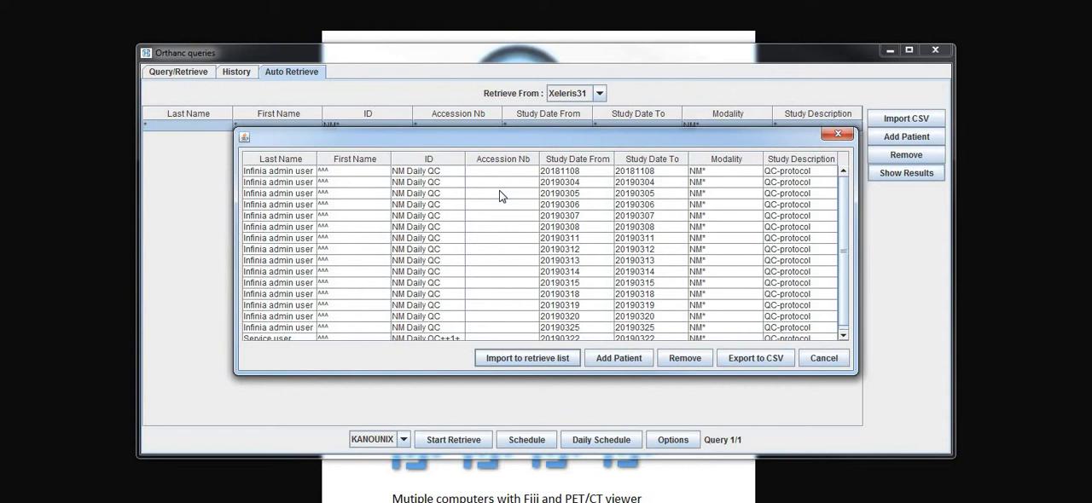
{"action": "scroll", "coordinate": [623, 239], "scroll_direction": "down", "scroll_amount": 1}
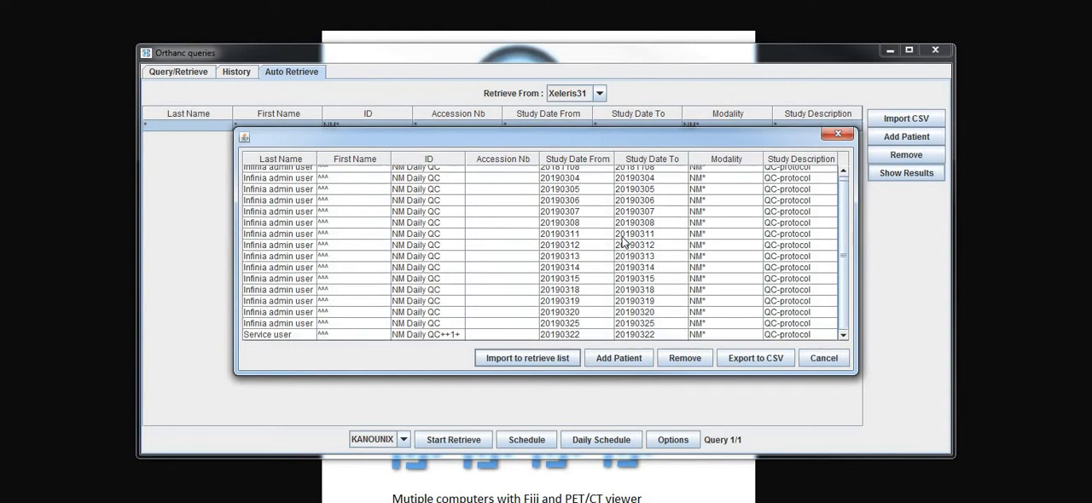
{"action": "scroll", "coordinate": [652, 182], "scroll_direction": "up", "scroll_amount": 1}
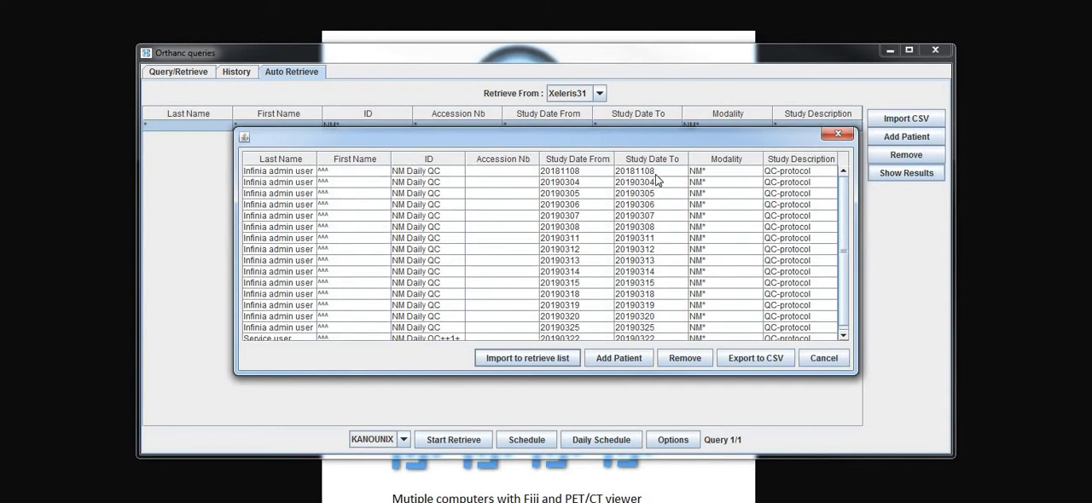
- Remove the studies dated 20181108, 20190322 and 20190312 from the query results
{"action": "left_click", "coordinate": [655, 174]}
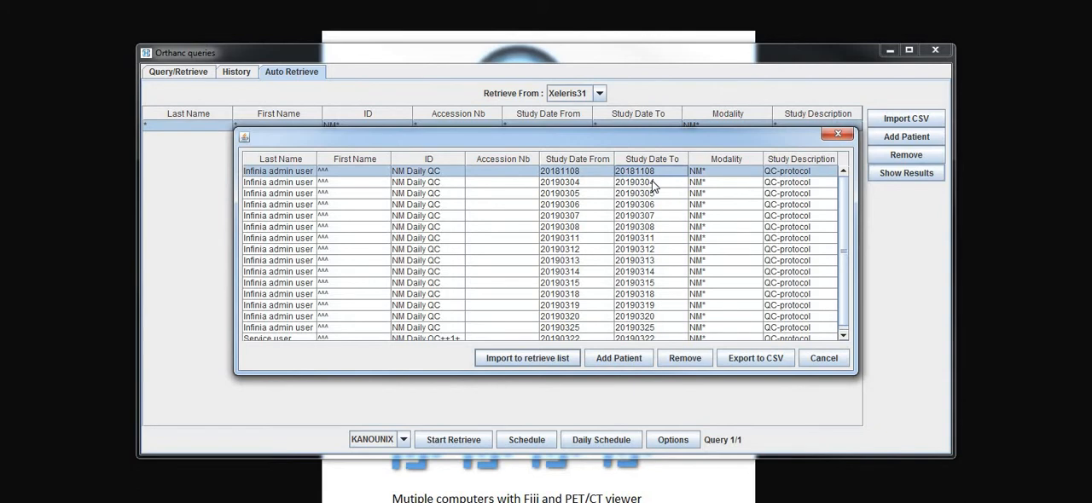
{"action": "left_click", "coordinate": [677, 359]}
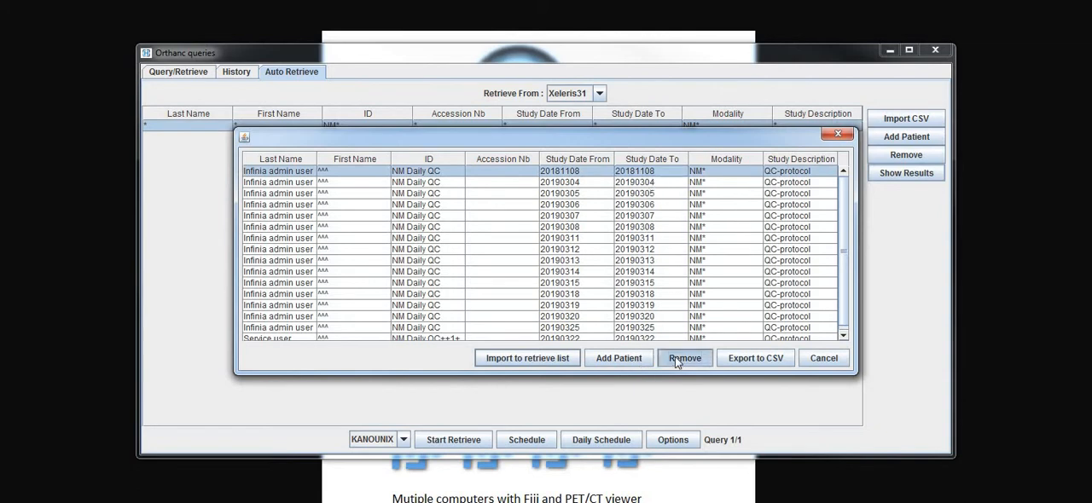
{"action": "left_click", "coordinate": [654, 327]}
{"action": "left_click", "coordinate": [670, 358]}
{"action": "left_click", "coordinate": [655, 240]}
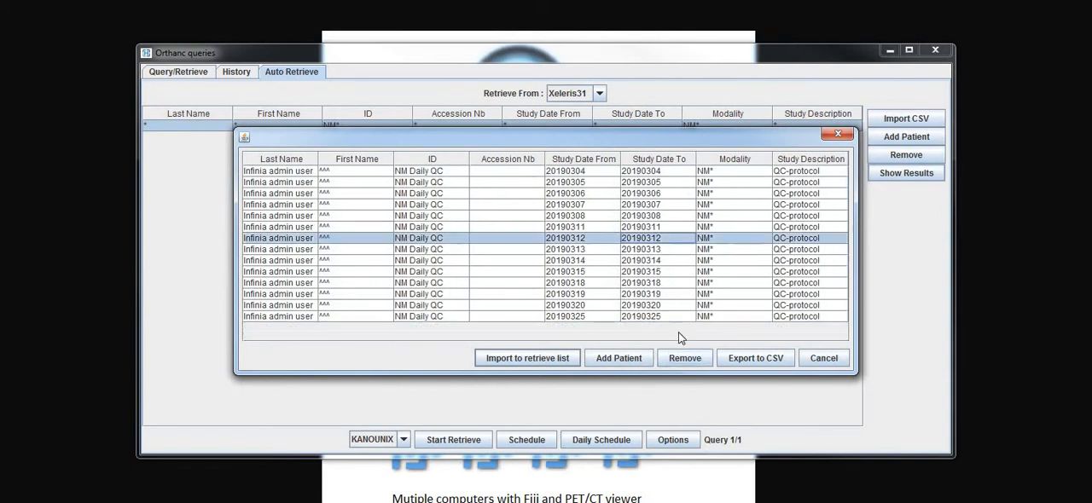
{"action": "left_click", "coordinate": [677, 353]}
- Remove the studies dated 20190308, 20190311, 20190313 and 20190314, and import the remaining results into the retrieve list
{"action": "left_click_drag", "start_coordinate": [654, 216], "coordinate": [651, 250]}
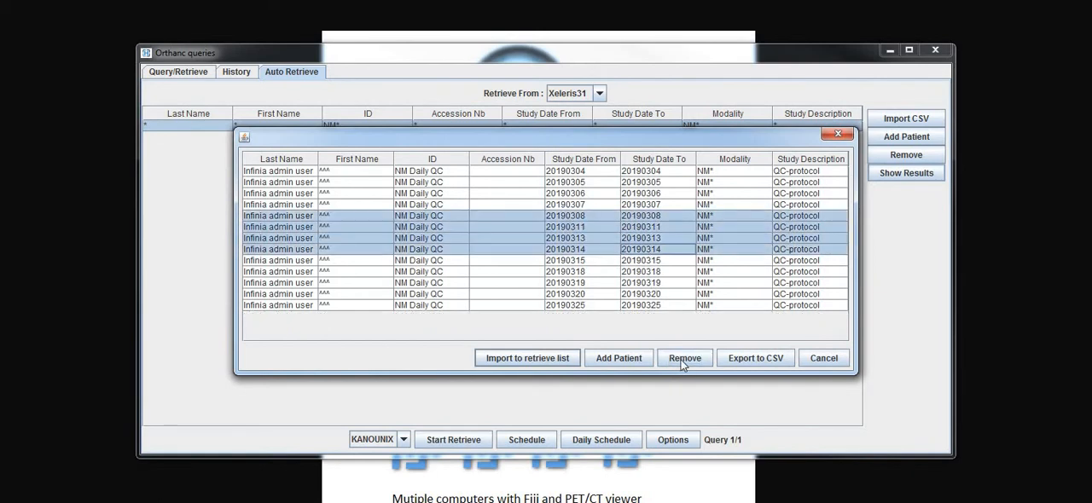
{"action": "left_click", "coordinate": [682, 360]}
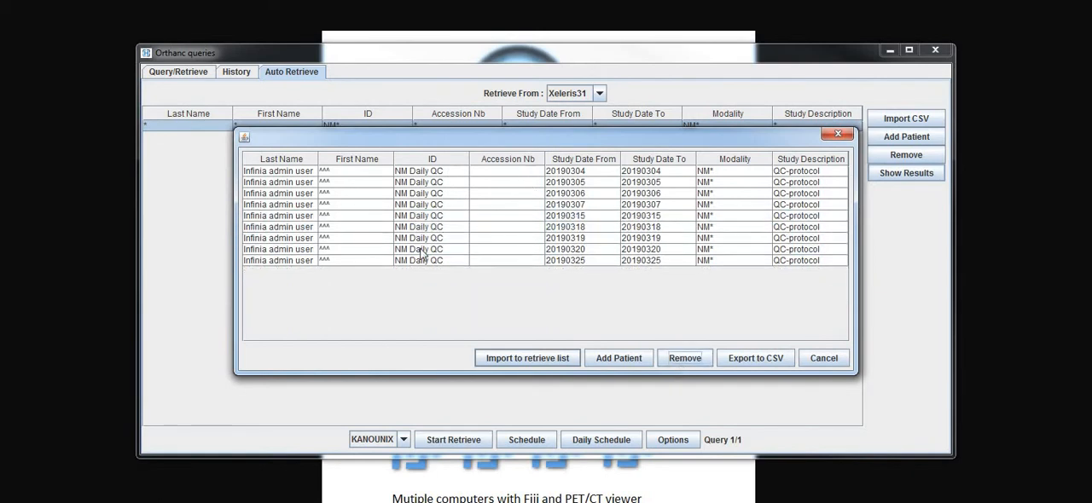
{"action": "left_click", "coordinate": [511, 361]}
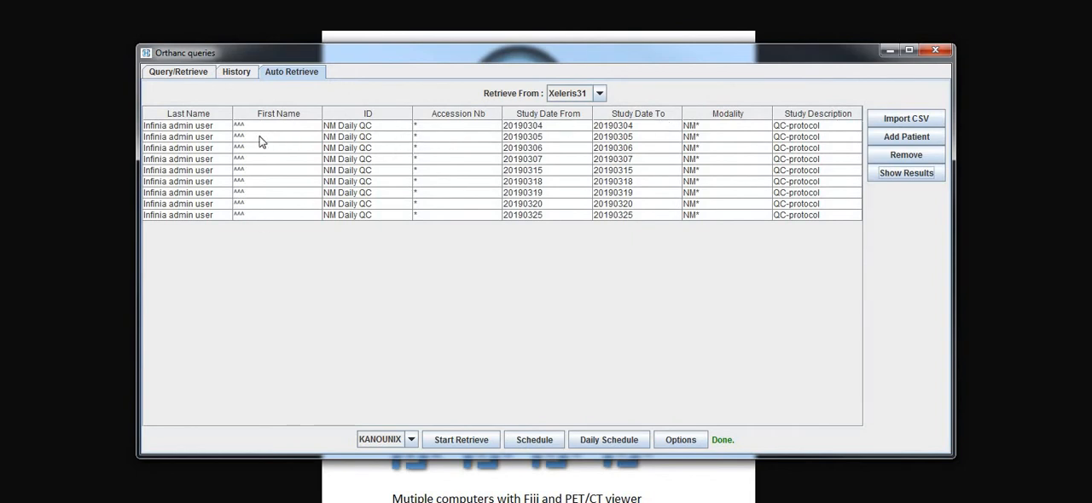
- Set the Study Description of all listed queries to test* and check for matching results
{"action": "left_click", "coordinate": [808, 117]}
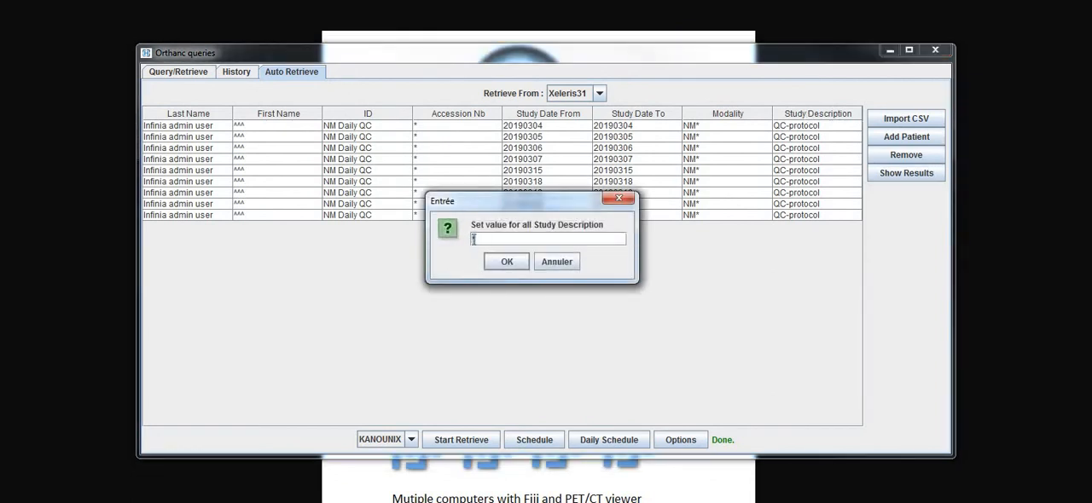
{"action": "type", "text": "test*"}
{"action": "left_click", "coordinate": [488, 265]}
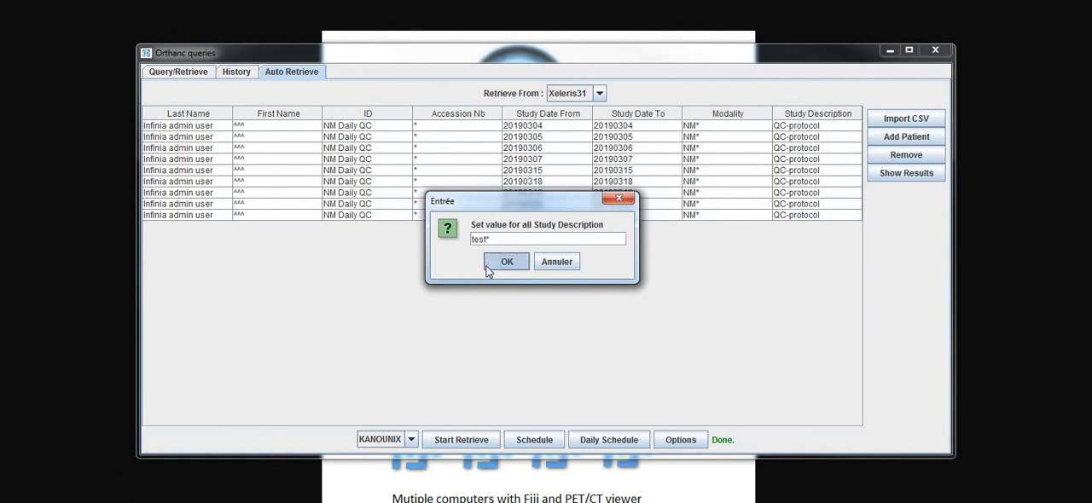
{"action": "left_click", "coordinate": [898, 177]}
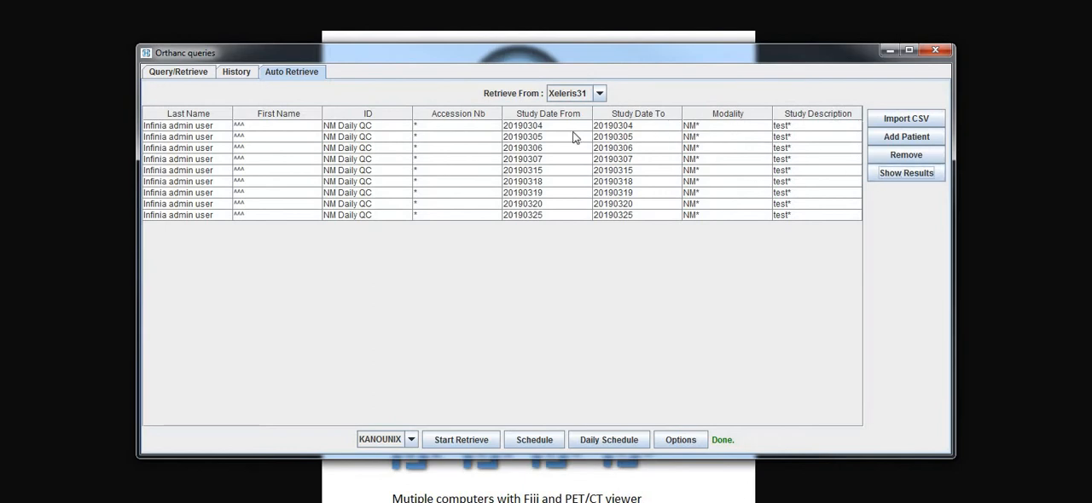
- Set the Study Description of all listed queries to the wildcard *
{"action": "left_click", "coordinate": [813, 112]}
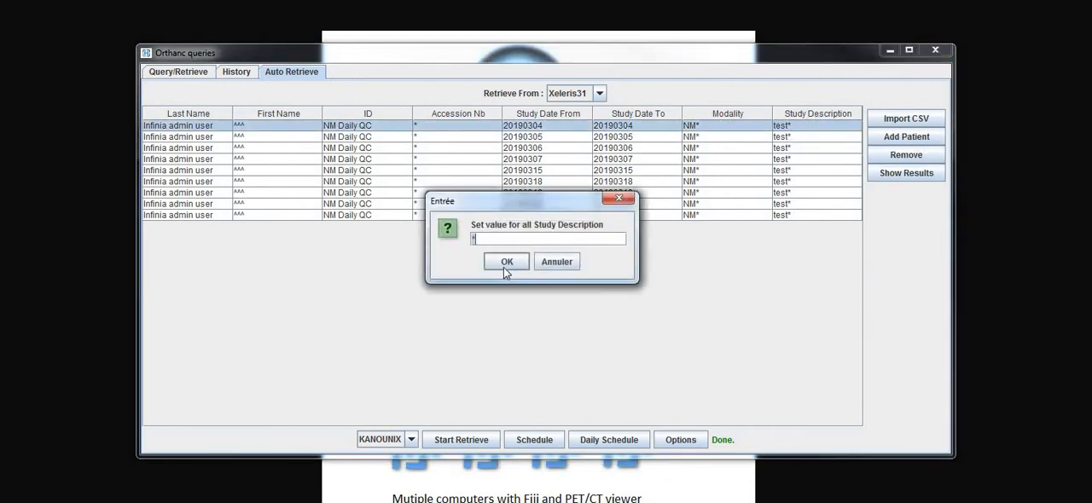
{"action": "left_click", "coordinate": [503, 262]}
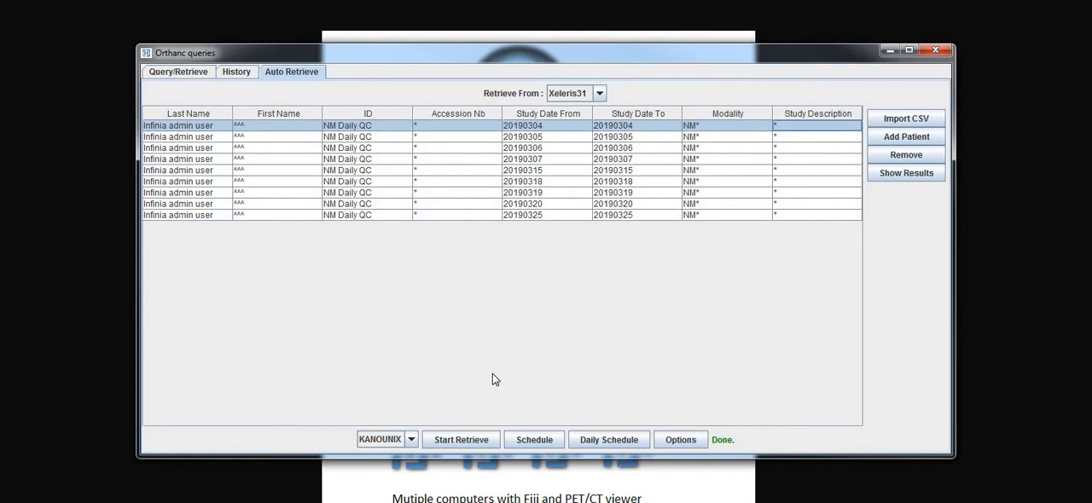
- Schedule the retrieve of the listed studies and cancel that schedule
{"action": "left_click", "coordinate": [522, 442]}
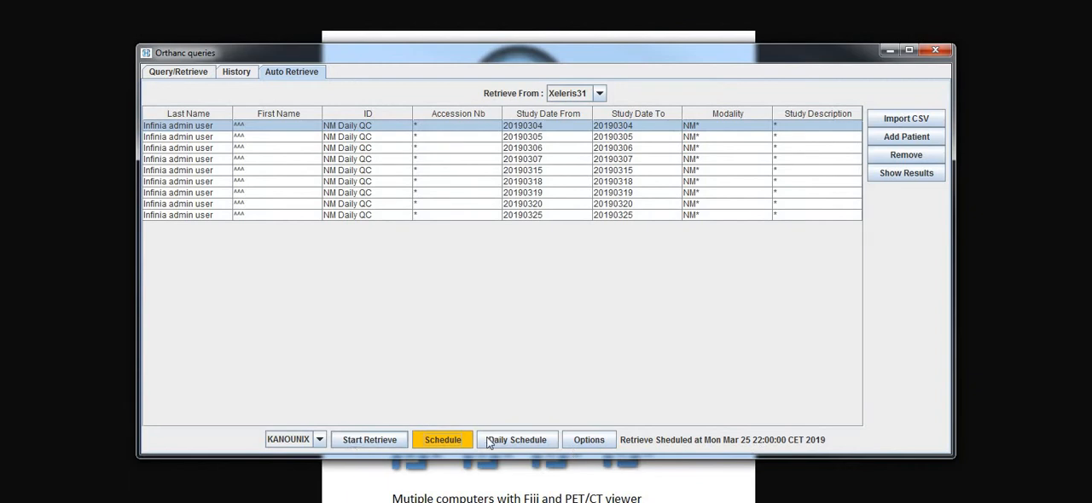
{"action": "left_click", "coordinate": [438, 442]}
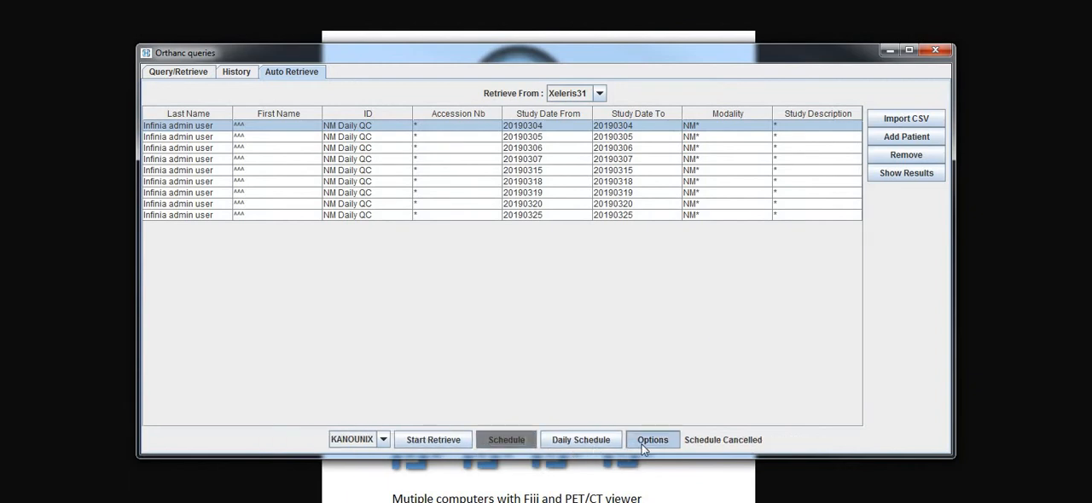
- In the auto-query options, select NM as an additional series modality, leave the series filter disabled, and confirm
{"action": "left_click", "coordinate": [641, 445]}
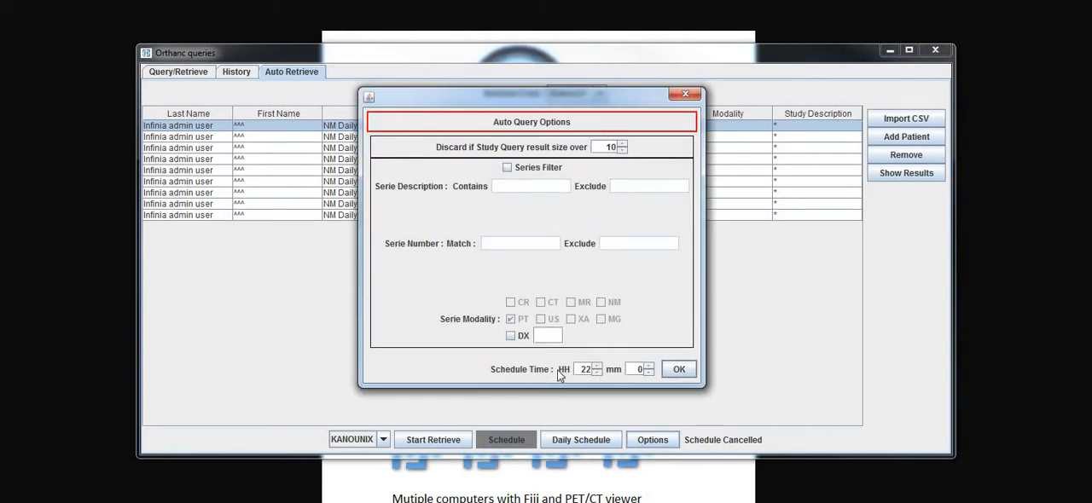
{"action": "left_click", "coordinate": [523, 168]}
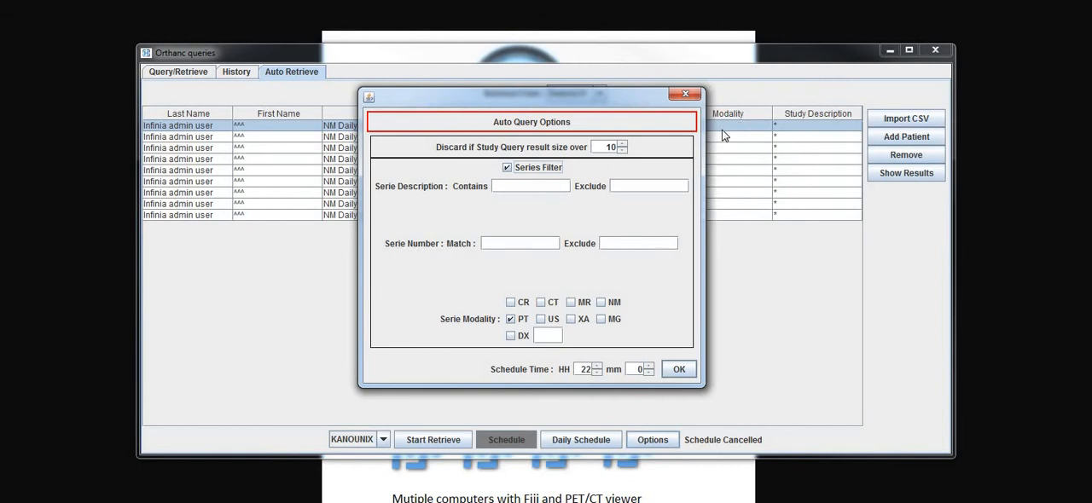
{"action": "left_click", "coordinate": [531, 188]}
{"action": "double_click", "coordinate": [534, 170]}
{"action": "left_click", "coordinate": [610, 305]}
{"action": "left_click", "coordinate": [532, 168]}
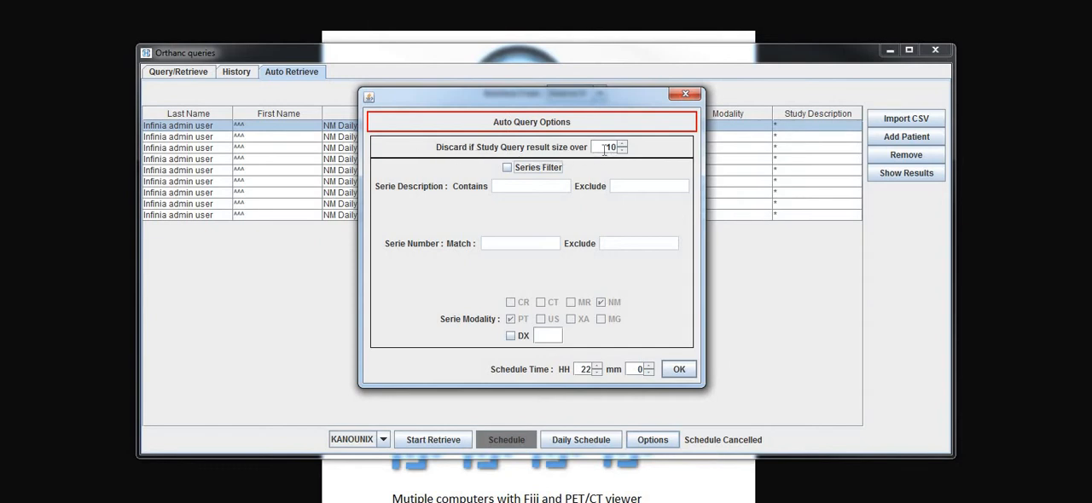
{"action": "left_click_drag", "start_coordinate": [605, 149], "coordinate": [638, 148]}
{"action": "left_click", "coordinate": [681, 369]}
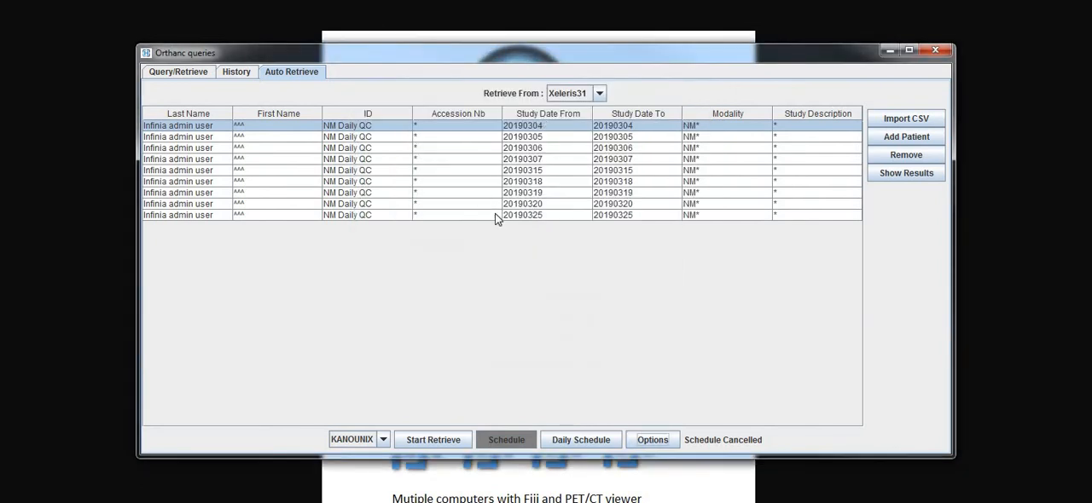
- Start the automatic retrieve of the listed studies from Xeleris31 to KANOUNIX
{"action": "left_click", "coordinate": [402, 444]}
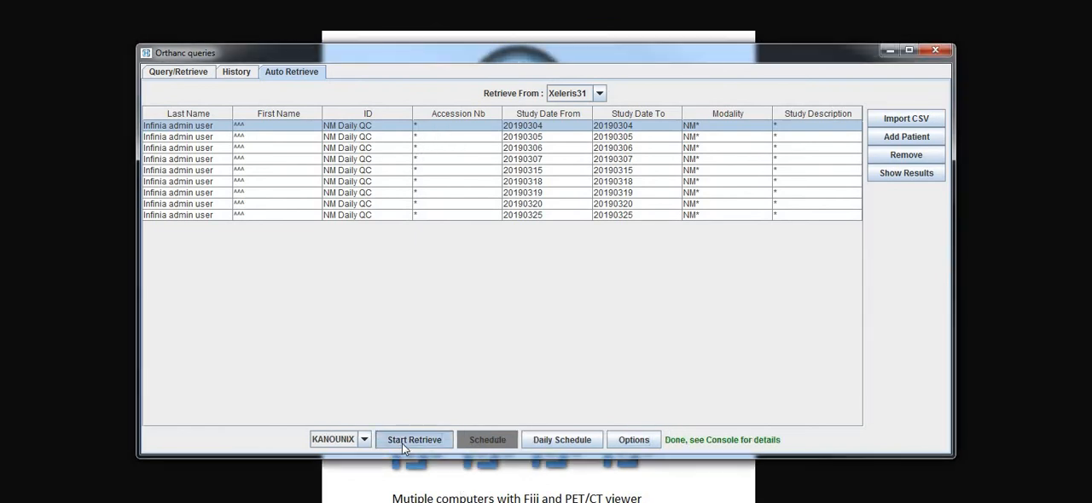
{"action": "left_click", "coordinate": [401, 443]}
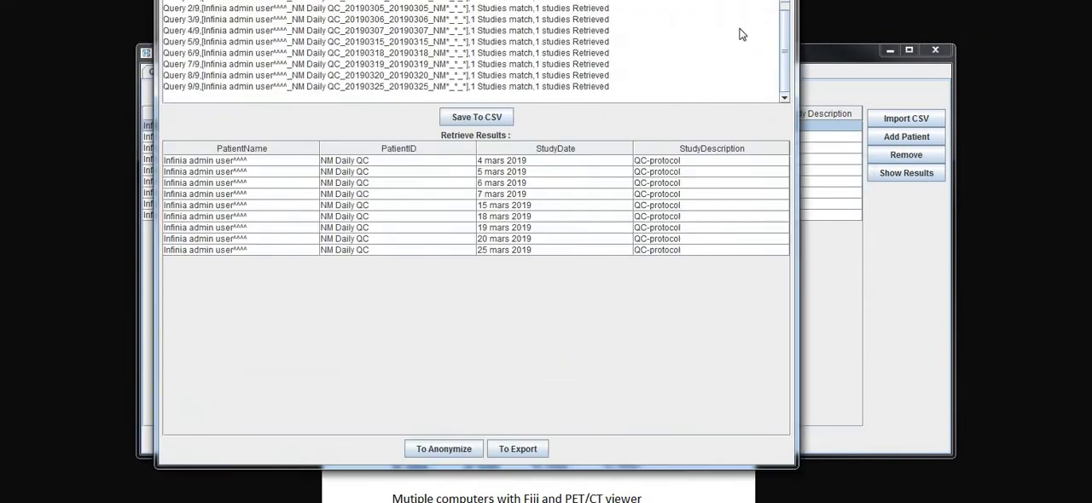
- View the save dialog for exporting the auto-retrieve report to CSV and close it without saving
{"action": "left_click_drag", "start_coordinate": [742, 34], "coordinate": [716, 20]}
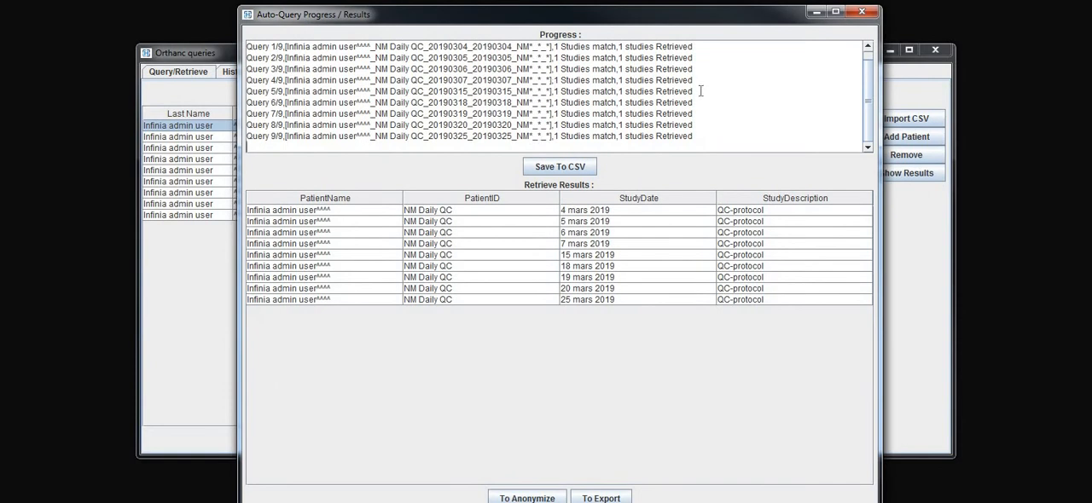
{"action": "left_click", "coordinate": [571, 167]}
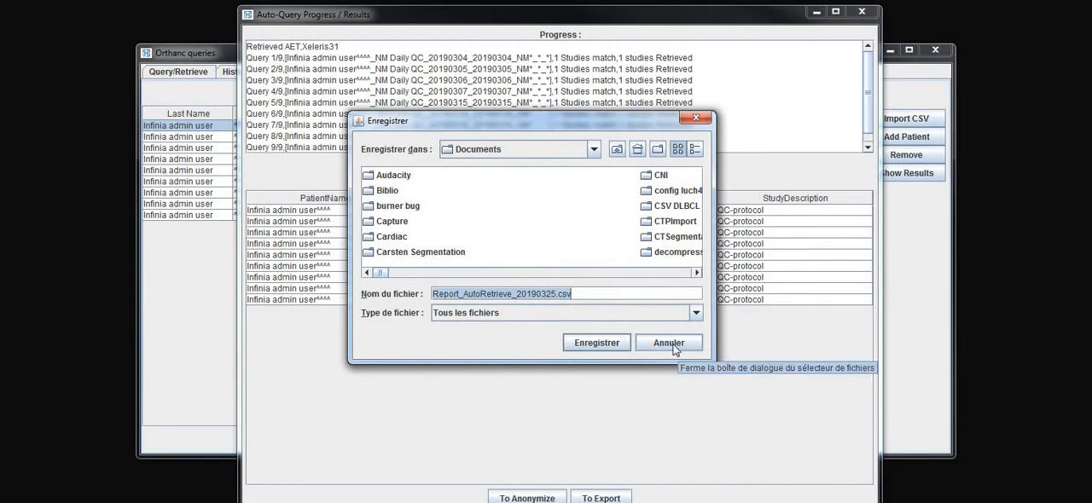
{"action": "left_click", "coordinate": [695, 118]}
{"action": "left_click_drag", "start_coordinate": [619, 15], "coordinate": [610, 0]}
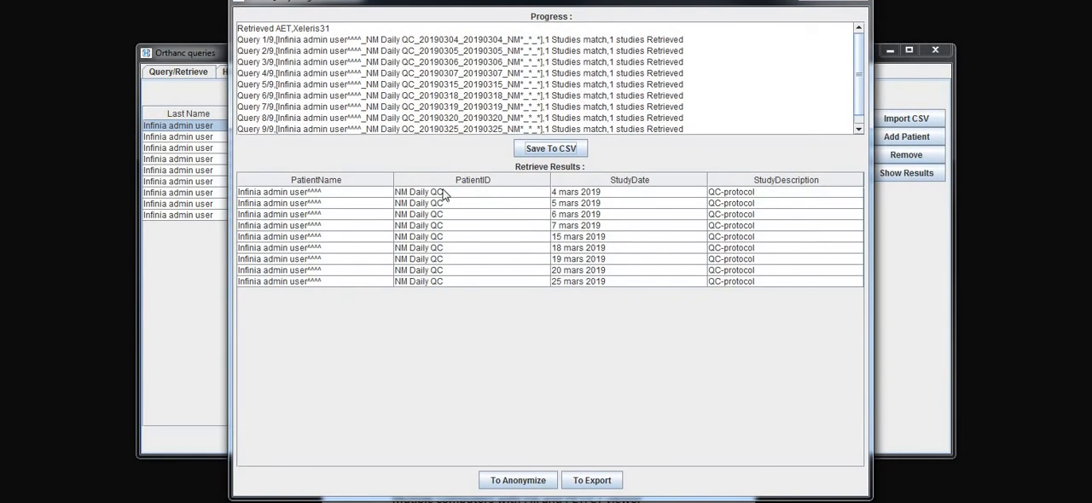
- Send the retrieved NM Daily QC studies to the anonymization tool and review the studies listed there for the patient
{"action": "left_click_drag", "start_coordinate": [445, 196], "coordinate": [442, 283]}
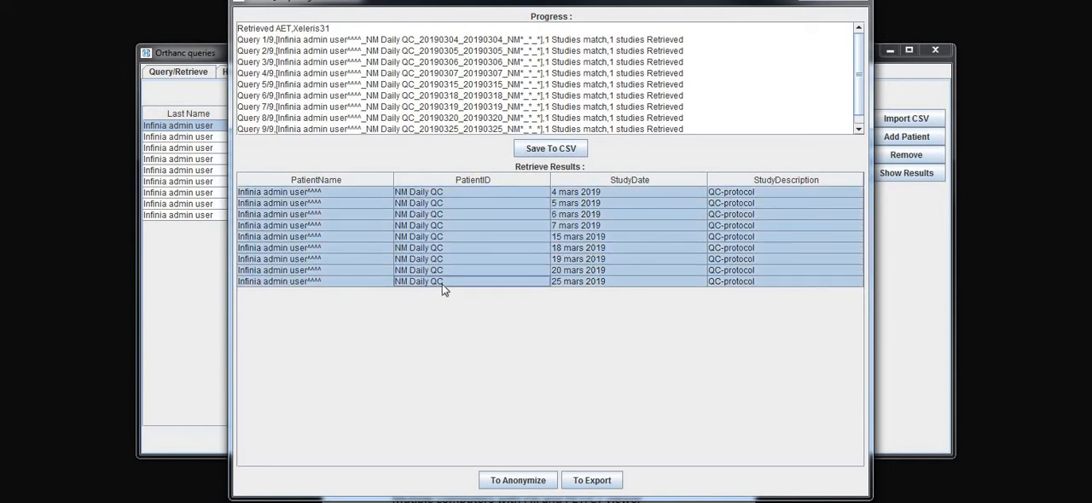
{"action": "left_click", "coordinate": [442, 211]}
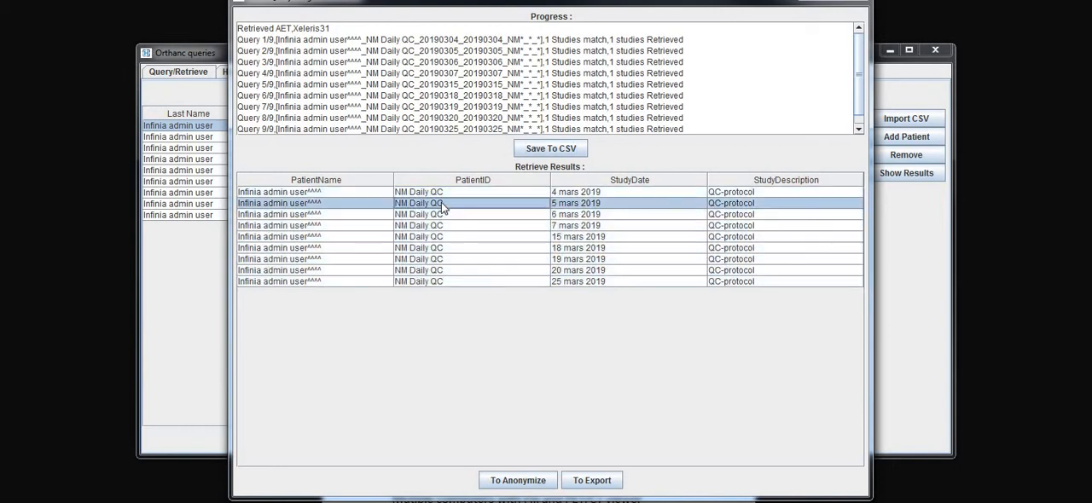
{"action": "left_click", "coordinate": [444, 193]}
{"action": "left_click", "coordinate": [518, 481]}
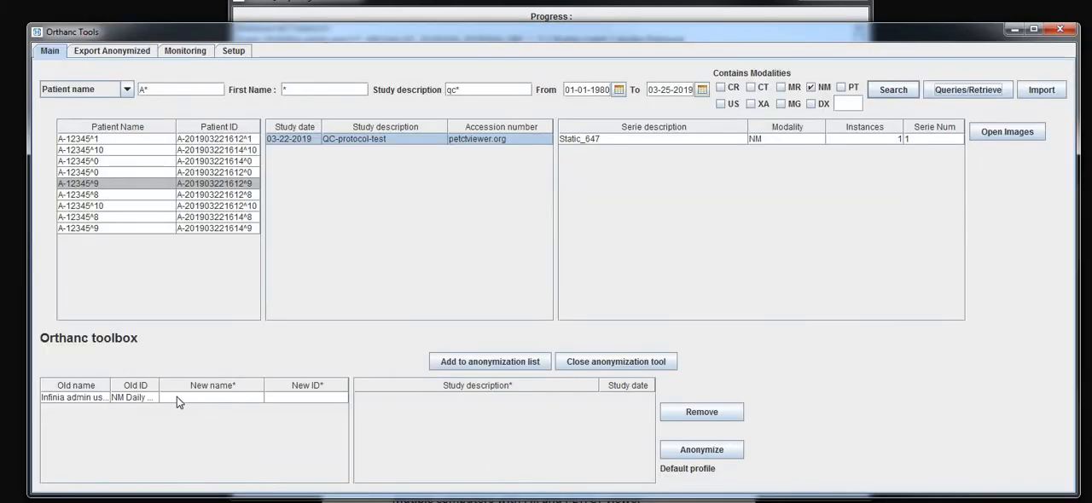
{"action": "left_click", "coordinate": [177, 396]}
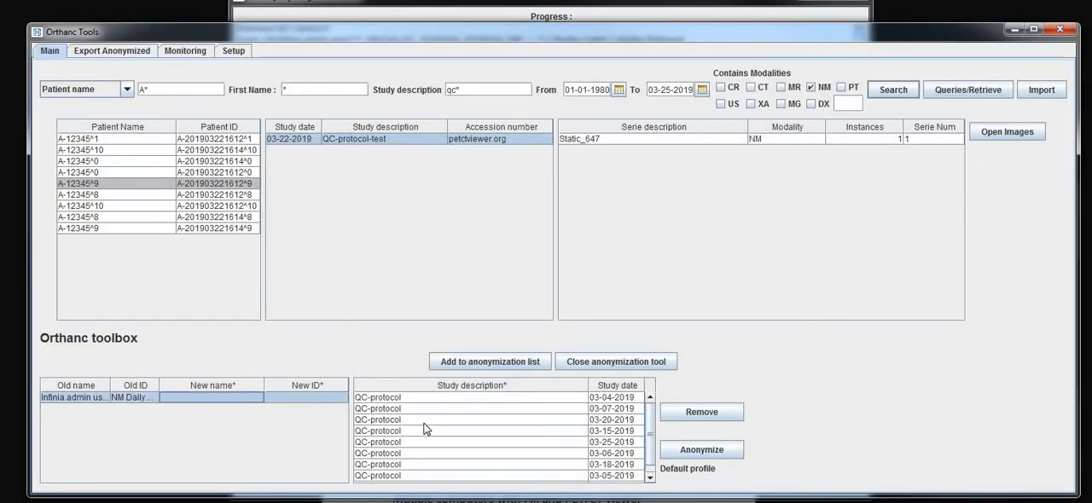
{"action": "scroll", "coordinate": [423, 434], "scroll_direction": "down", "scroll_amount": 1}
{"action": "scroll", "coordinate": [426, 442], "scroll_direction": "up", "scroll_amount": 1}
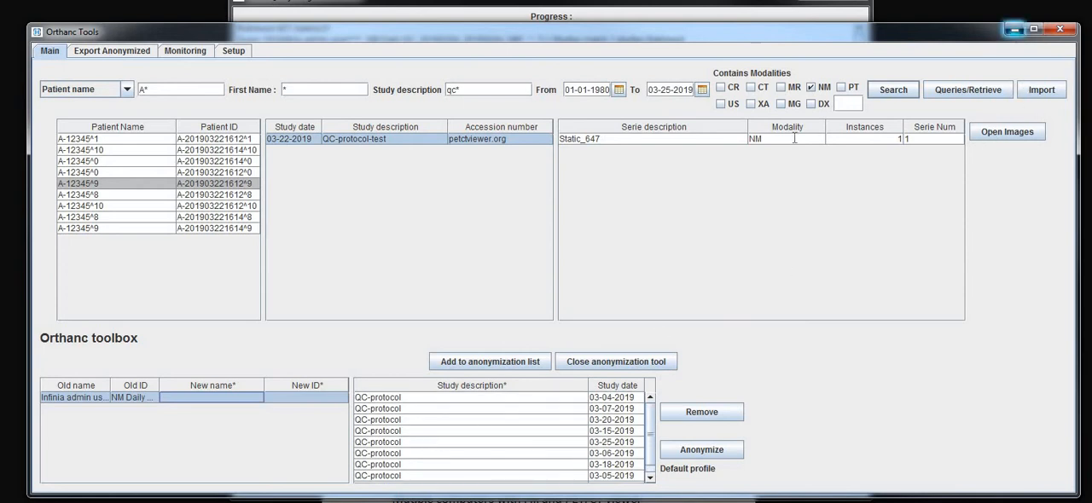
- Send the retrieved studies to the export tool and review the QC-protocol studies available in its study list
{"action": "left_click", "coordinate": [1013, 29]}
{"action": "left_click", "coordinate": [590, 481]}
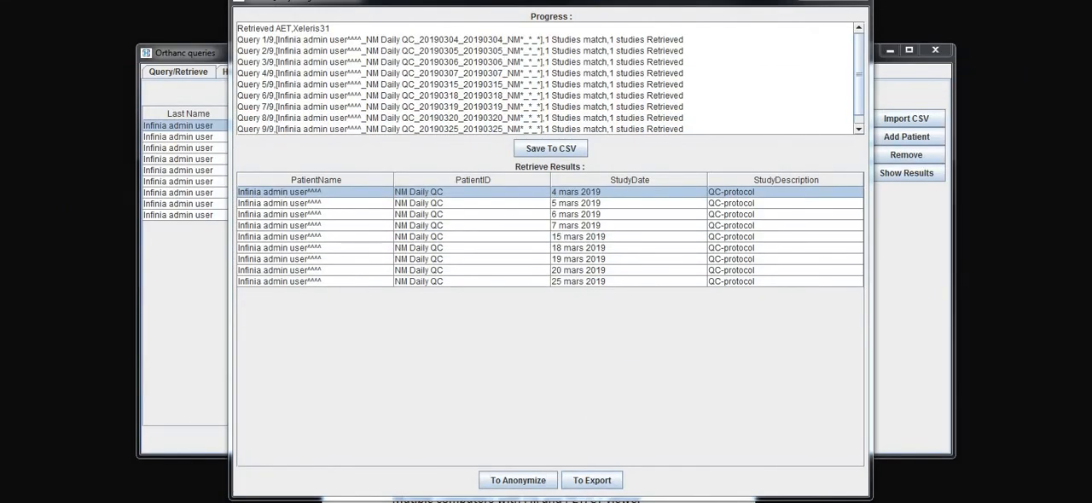
{"action": "left_click", "coordinate": [401, 501]}
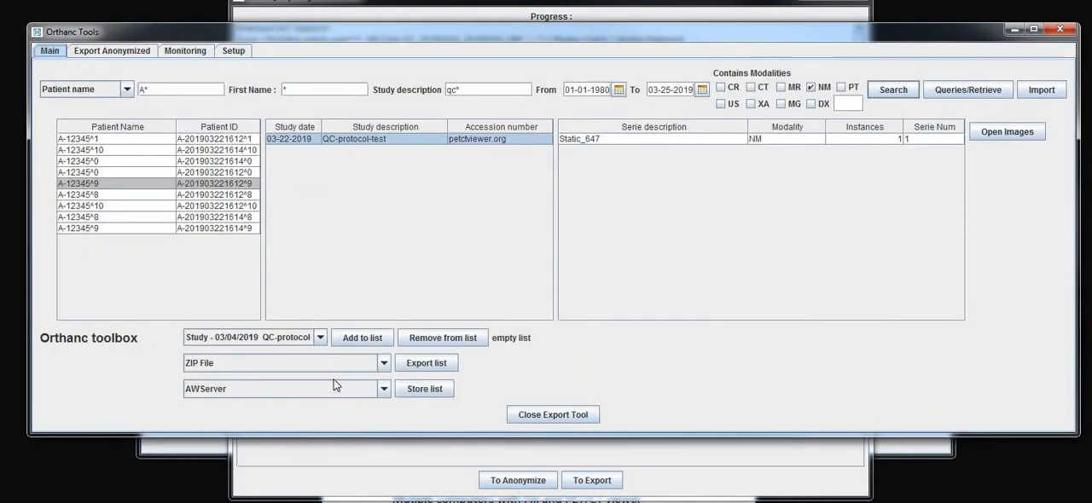
{"action": "left_click", "coordinate": [320, 338]}
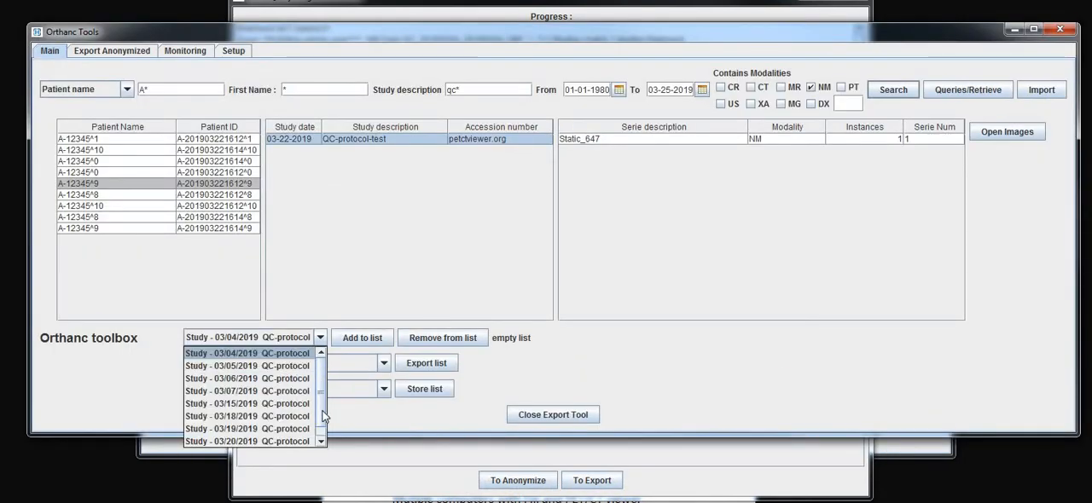
{"action": "left_click_drag", "start_coordinate": [330, 364], "coordinate": [330, 362]}
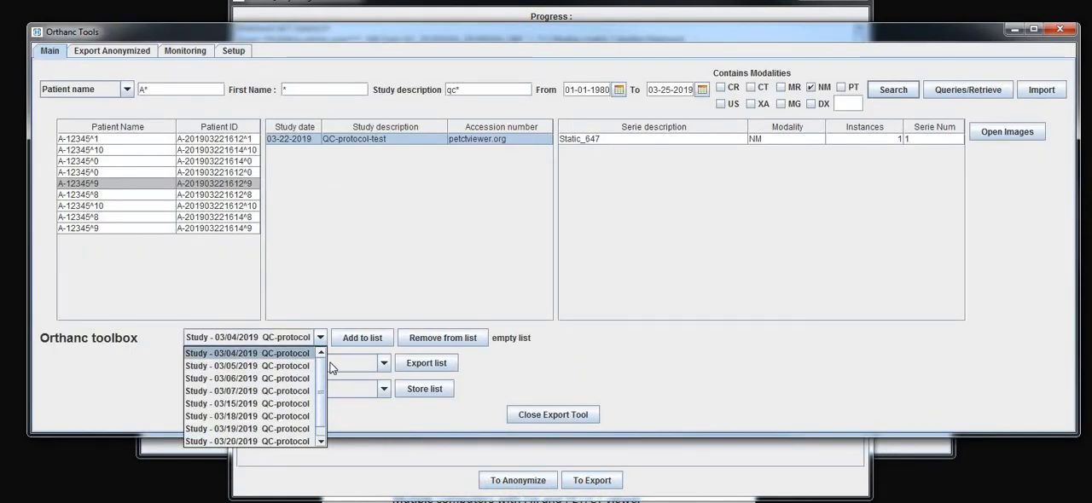
{"action": "left_click", "coordinate": [540, 364]}
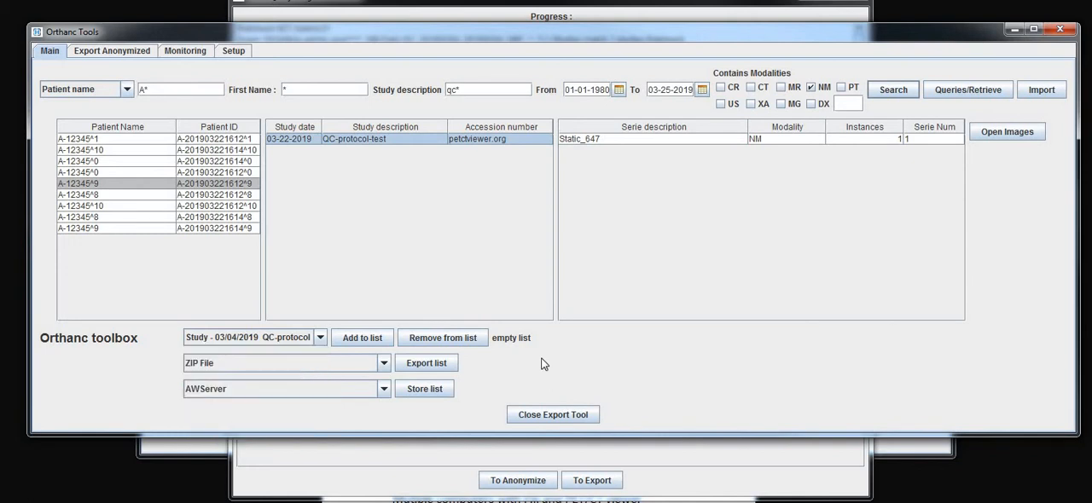
- Export the list as ZIP file 03_25_2019_101130.zip in Documents and view the available store destinations, keeping AWServer
{"action": "left_click", "coordinate": [434, 368]}
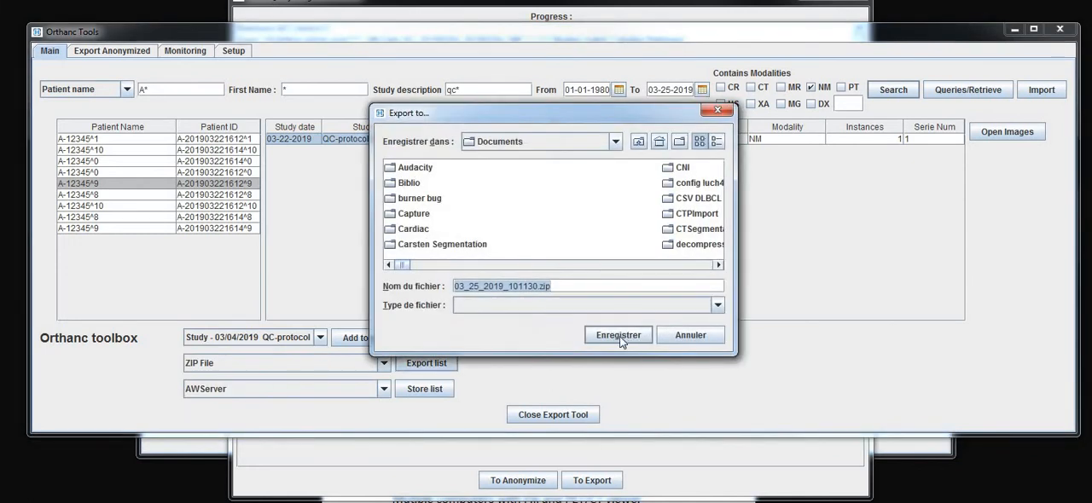
{"action": "left_click", "coordinate": [620, 337]}
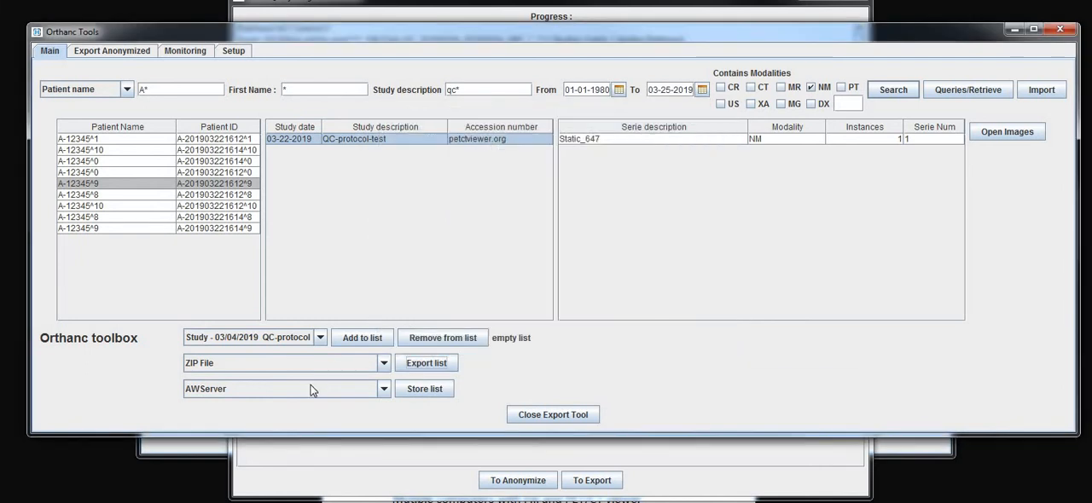
{"action": "left_click", "coordinate": [310, 389]}
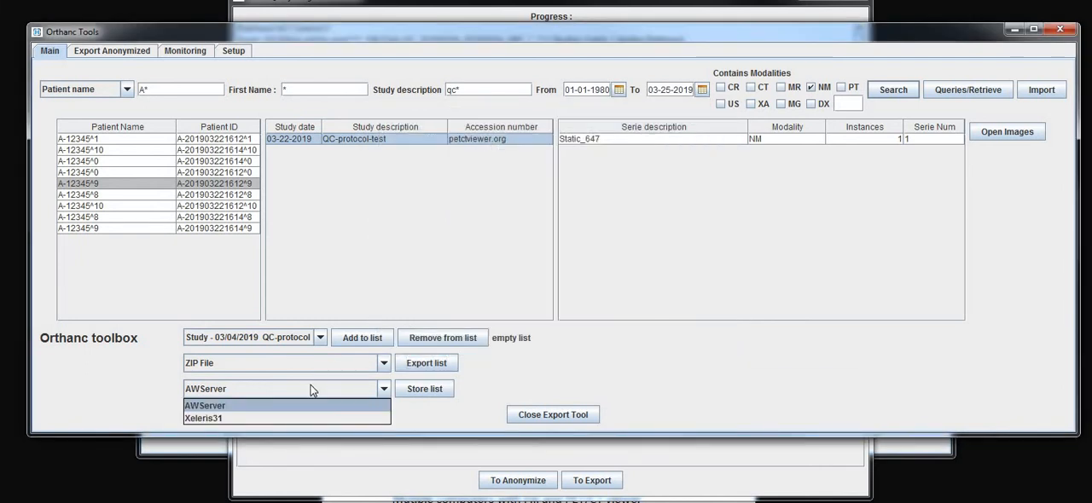
{"action": "left_click", "coordinate": [524, 378]}
- Close the retrieve results and return to the auto-retrieve list in the Orthanc queries window
{"action": "left_click", "coordinate": [430, 472]}
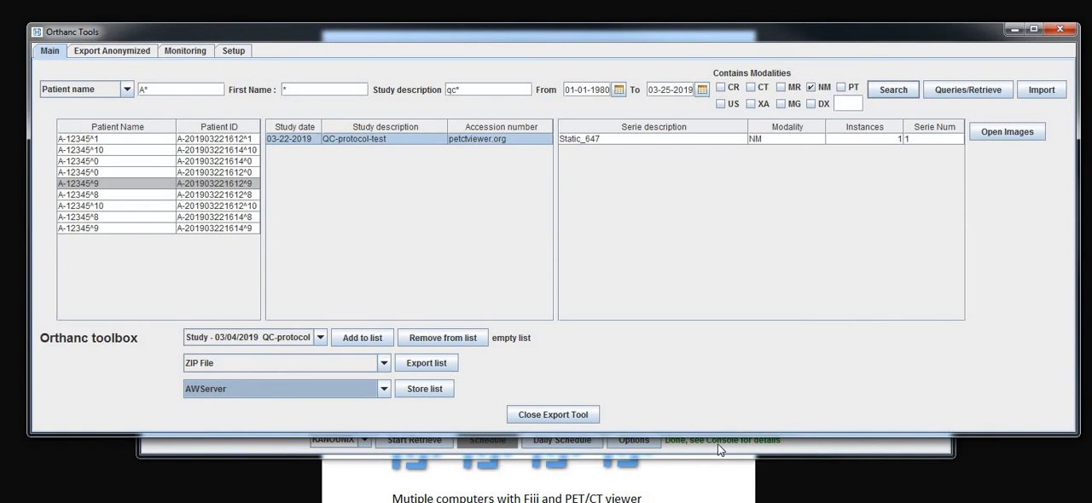
{"action": "left_click", "coordinate": [717, 443]}
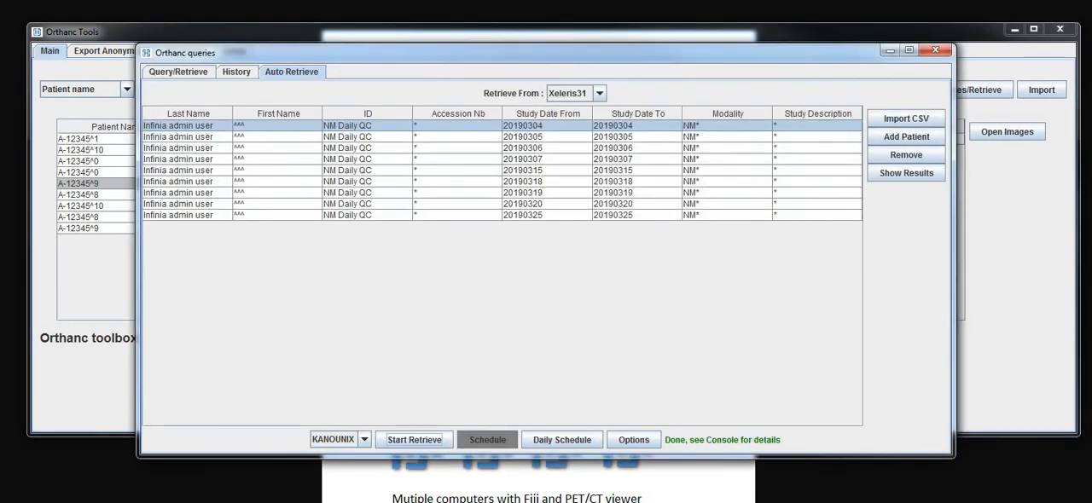